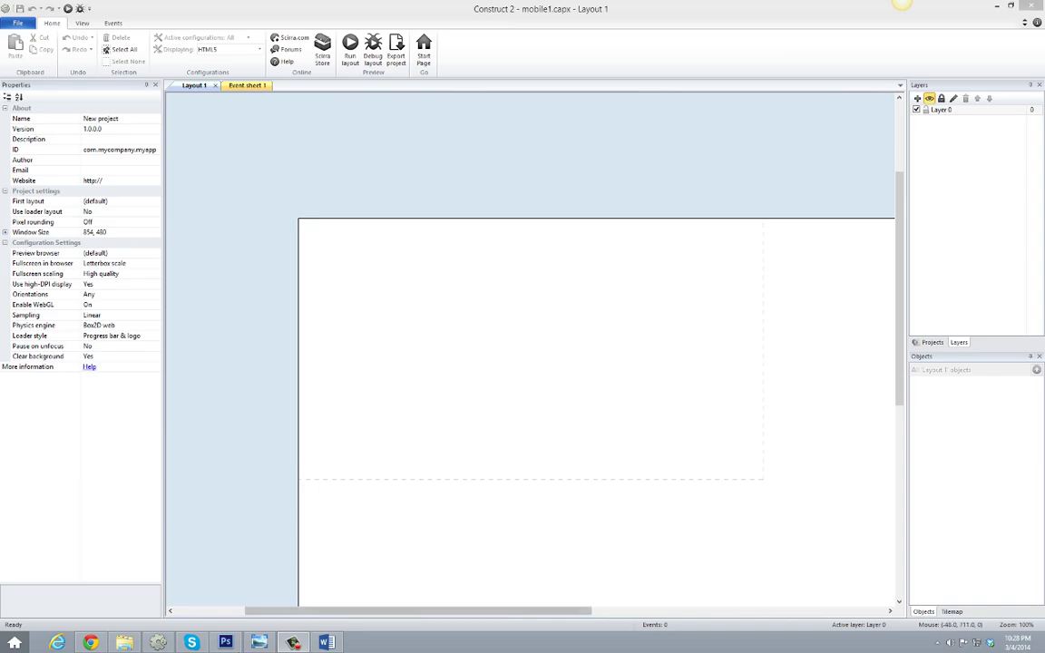
Set Layout 1's layout size to 800, 1200 in the Properties bar
key("alt+Tab")
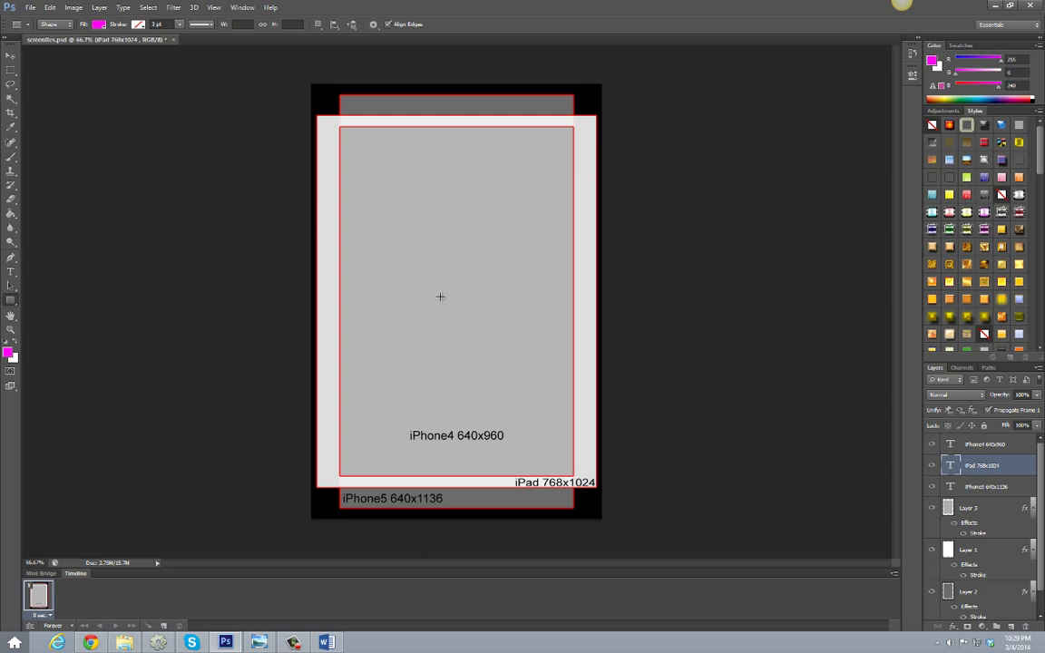
left_click(259, 642)
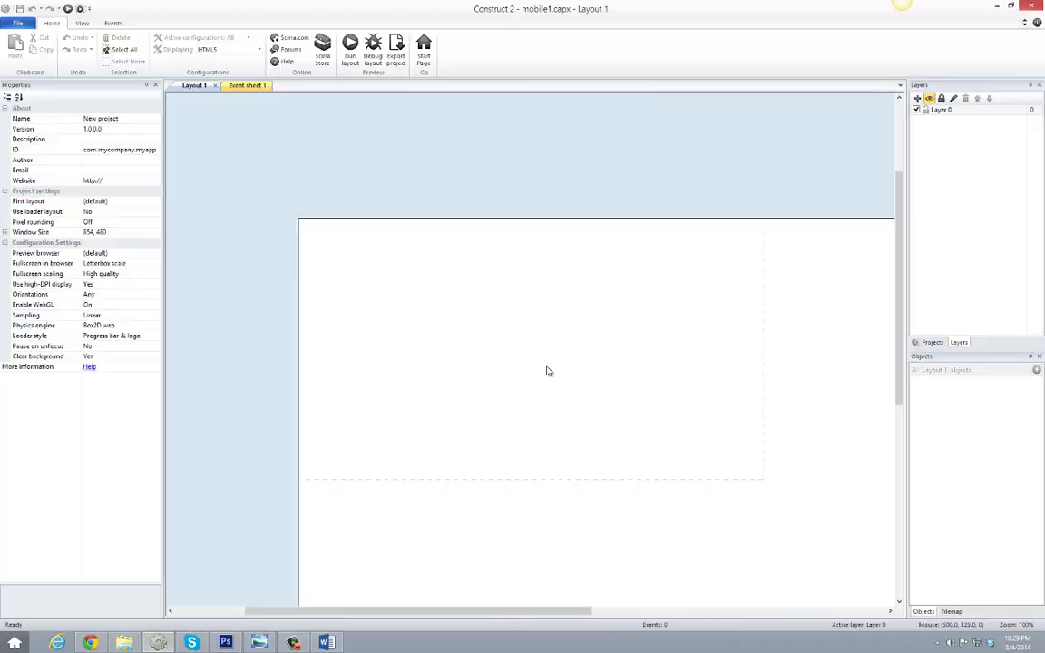
left_click(264, 265)
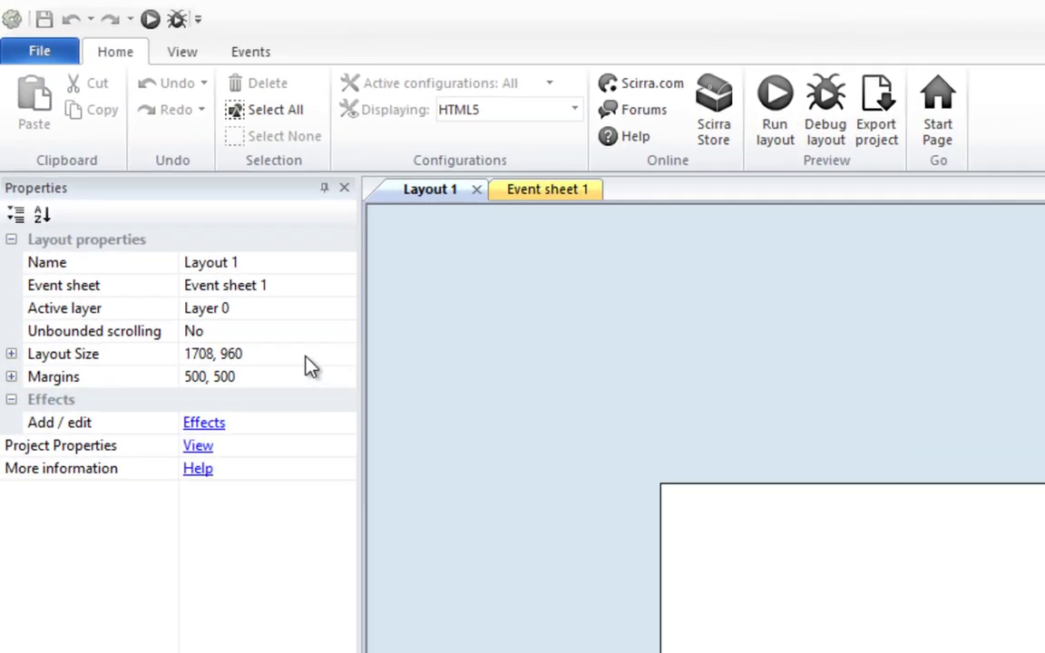
left_click(306, 357)
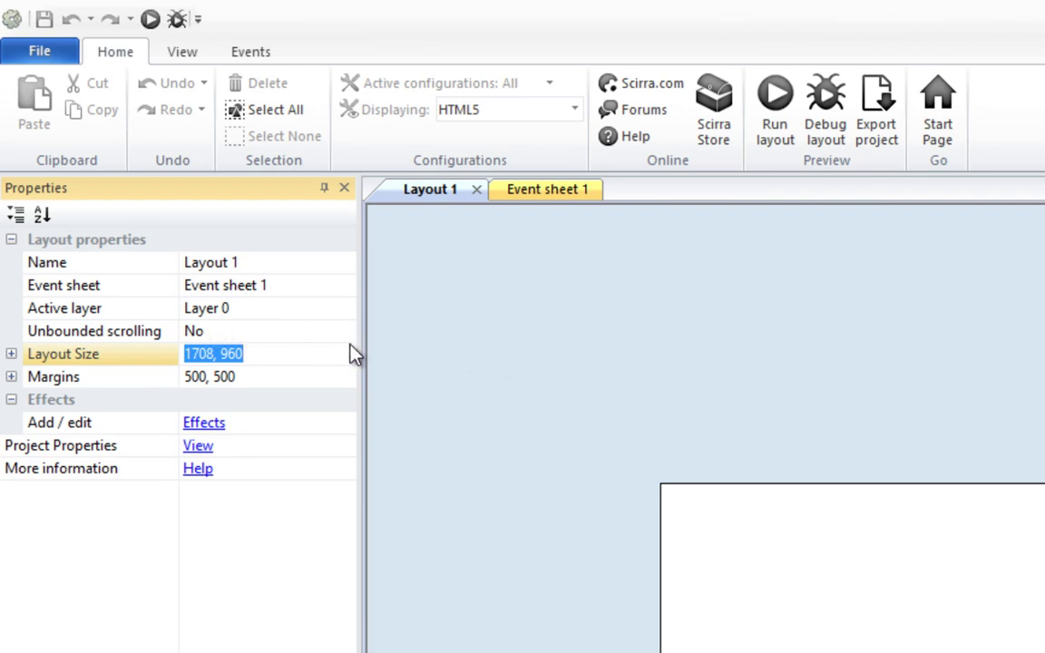
type("780")
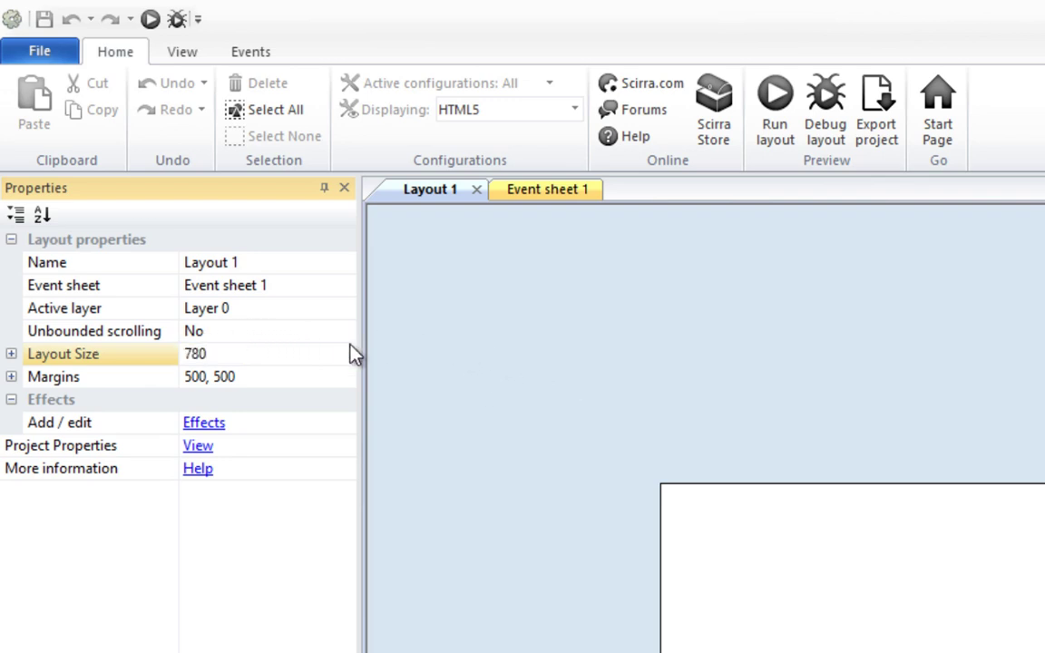
type(",")
type("11")
key("BackSpace")
key("BackSpace")
key("BackSpace")
key("BackSpace")
key("BackSpace")
key("BackSpace")
type("800, 1200")
key("Return")
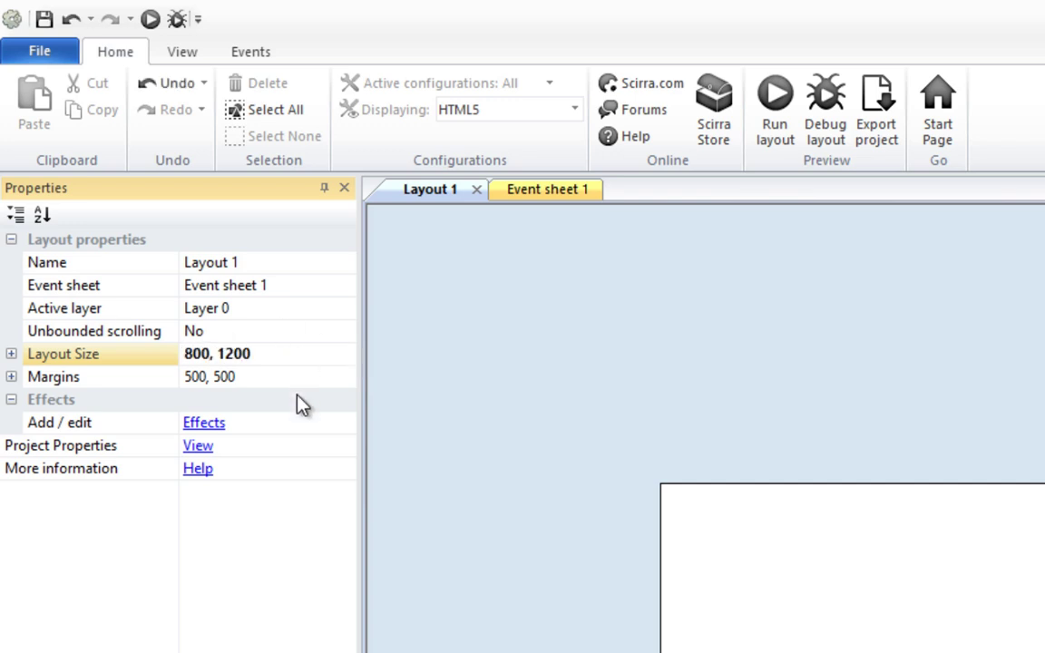
Paste 800, 1200 into the layout's Margins as well
left_click(257, 376)
type("800, 1200")
key("Return")
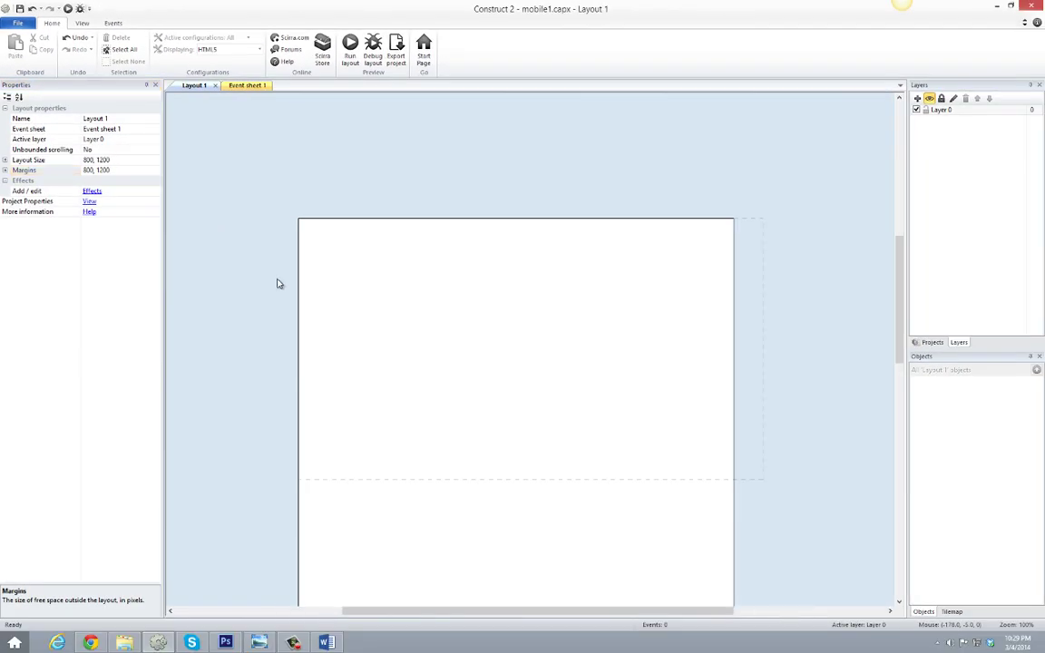
Zoom out and set the project's Window Size to 640, 960 in Project Properties
scroll(326, 311, "down", 3)
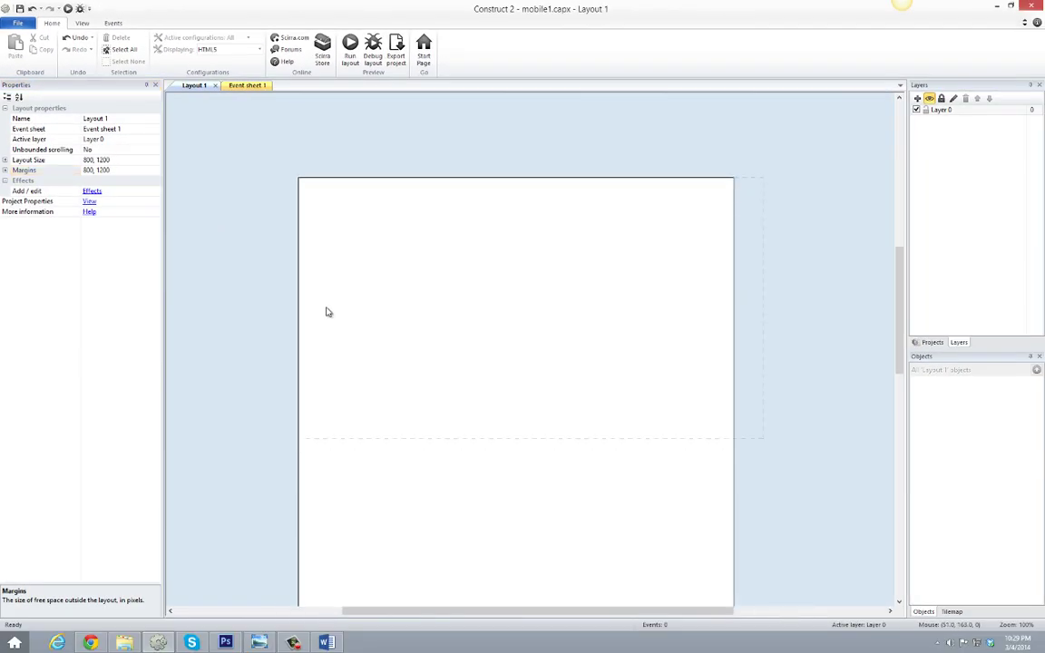
scroll(326, 310, "down", 4, "ctrl")
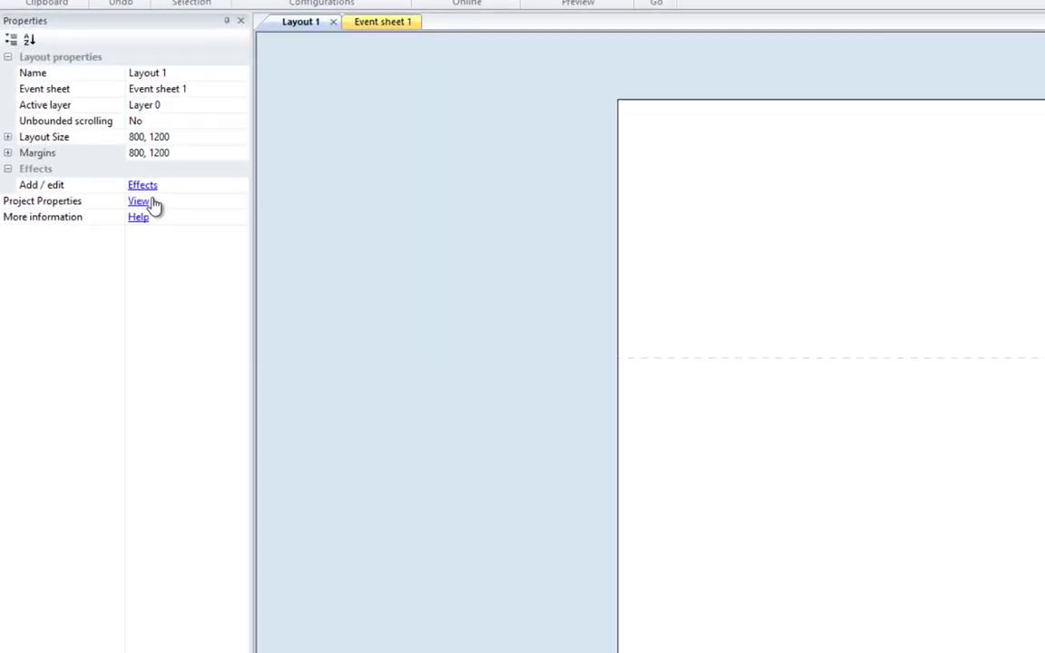
left_click(150, 201)
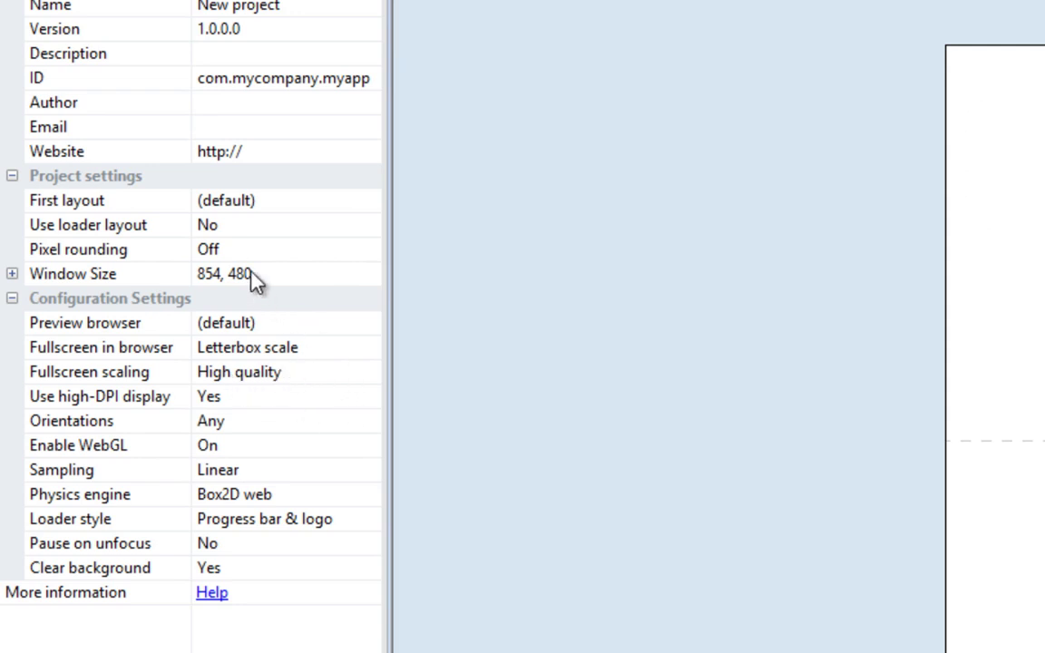
left_click(250, 275)
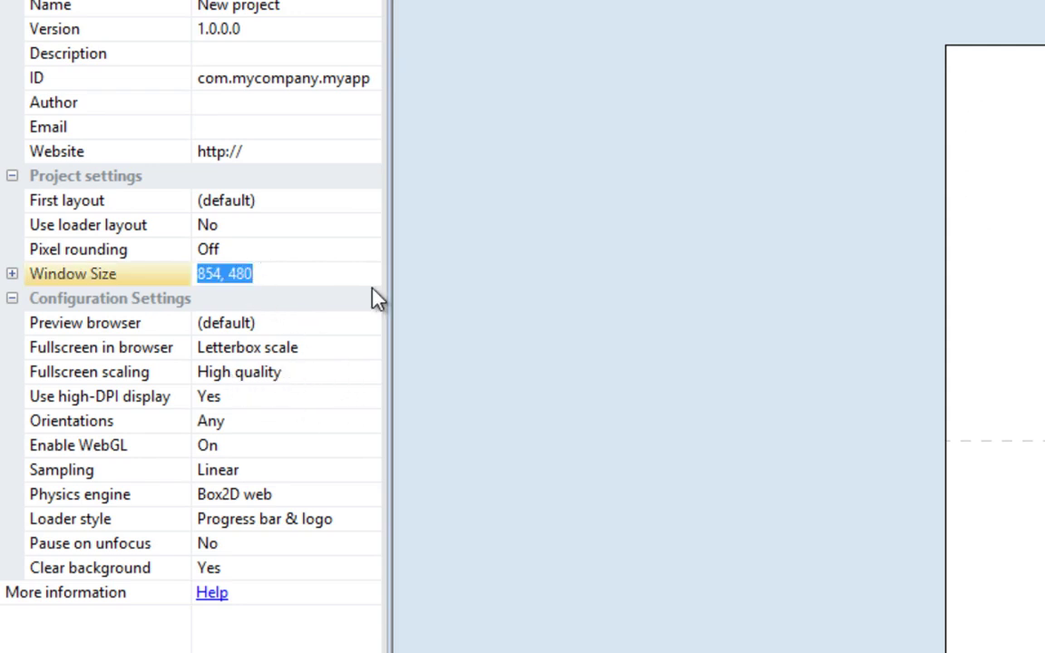
type("640, ")
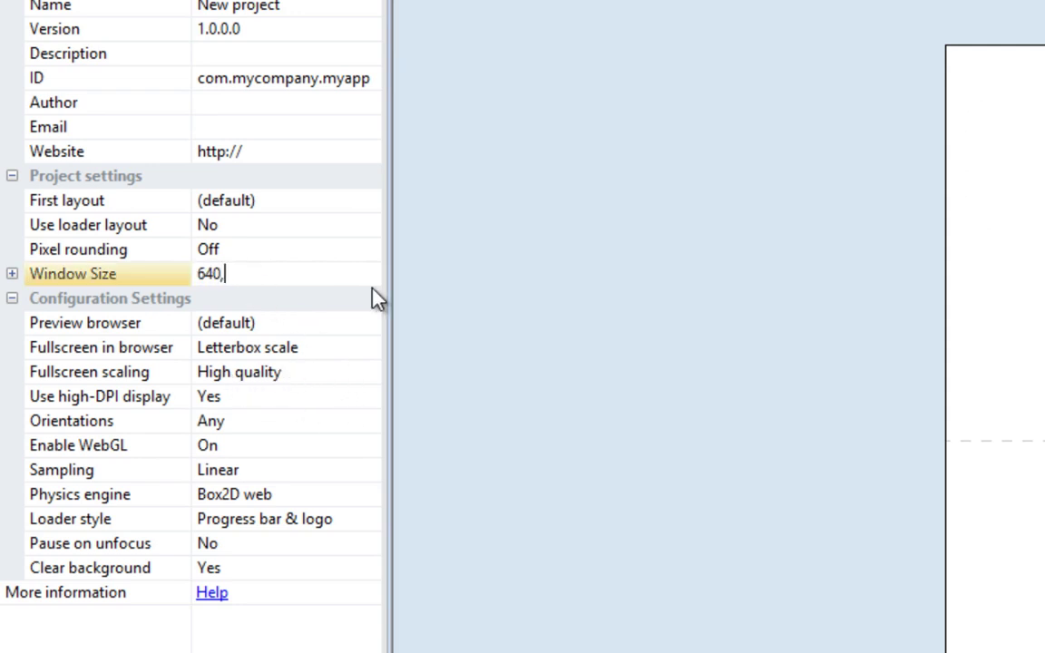
type("960")
key("Return")
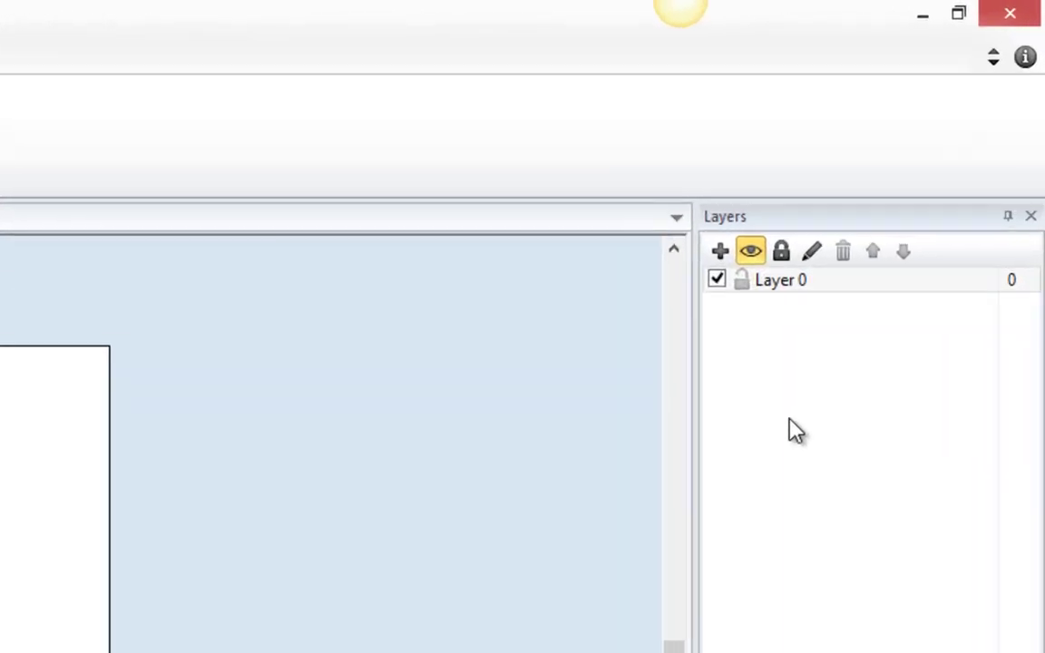
Add a new layer named Guide and lock it
left_click(720, 252)
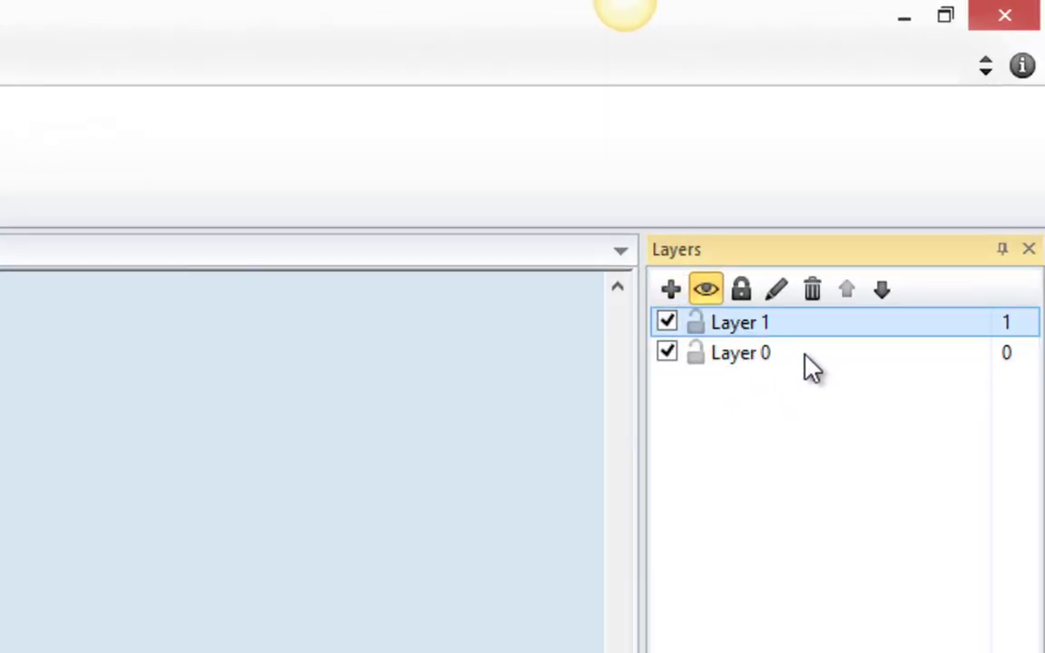
left_click(781, 300)
type("Guide")
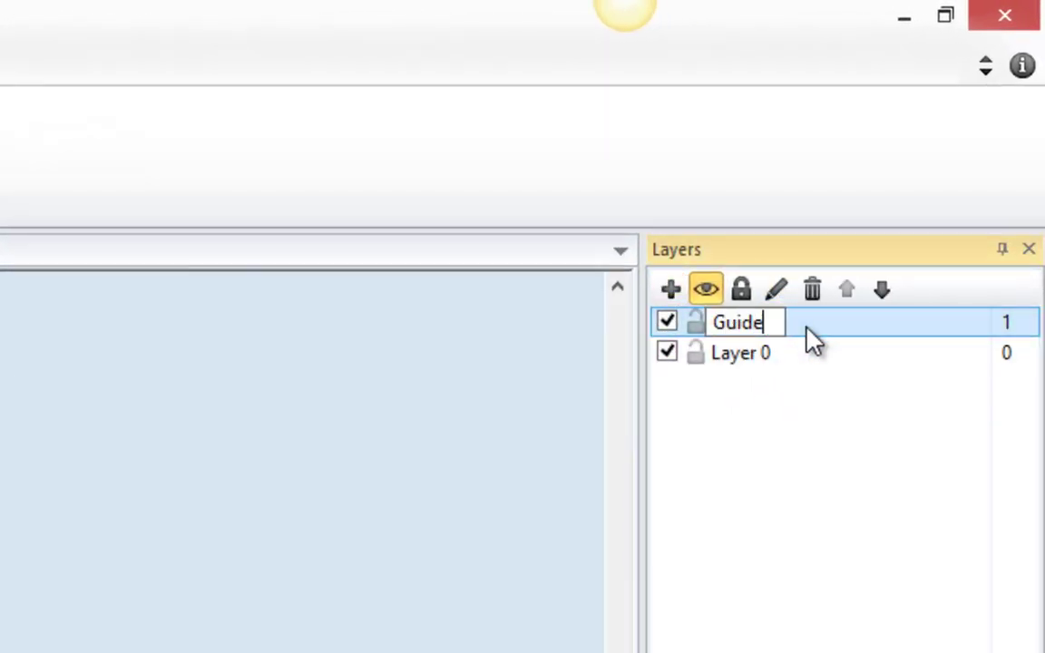
key("Return")
left_click(694, 322)
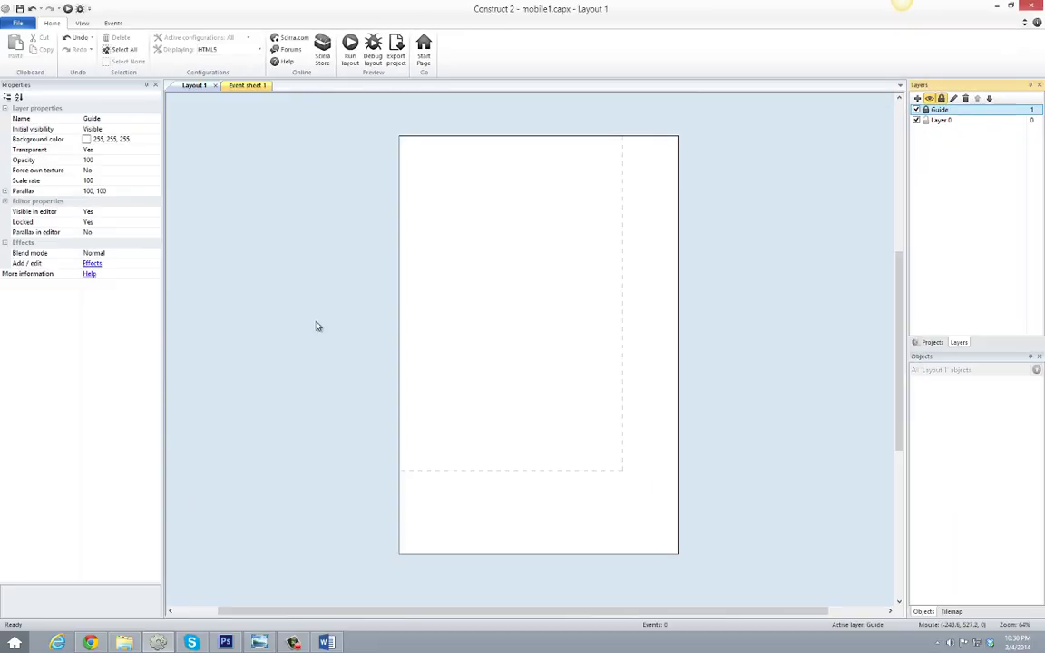
Insert a Sprite filled solid yellow onto the layout and select it for renaming
double_click(462, 390)
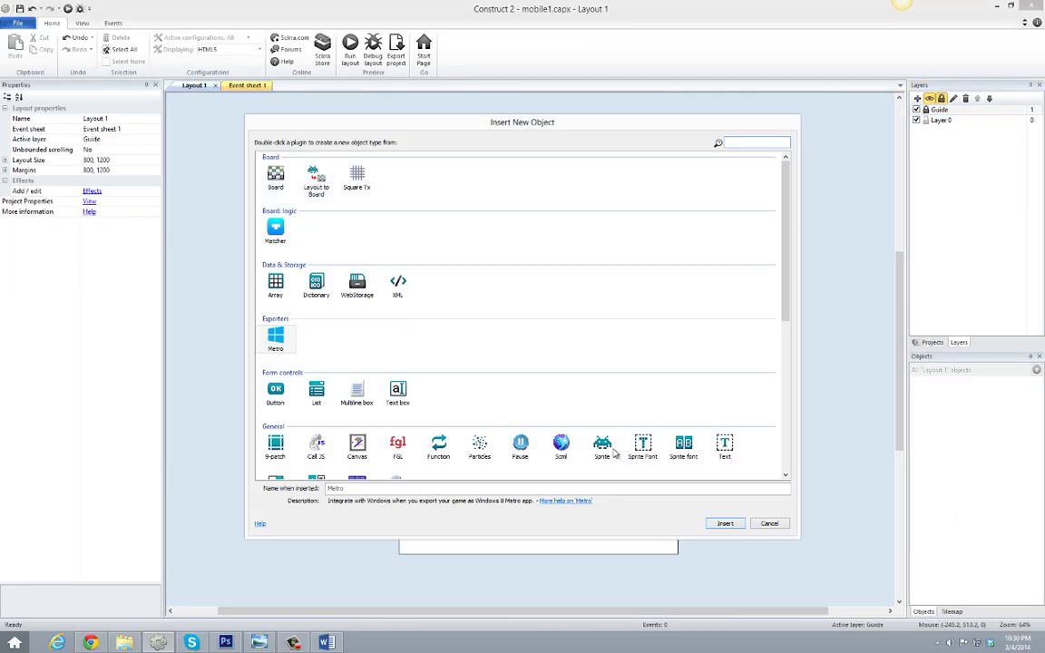
double_click(603, 451)
left_click(502, 363)
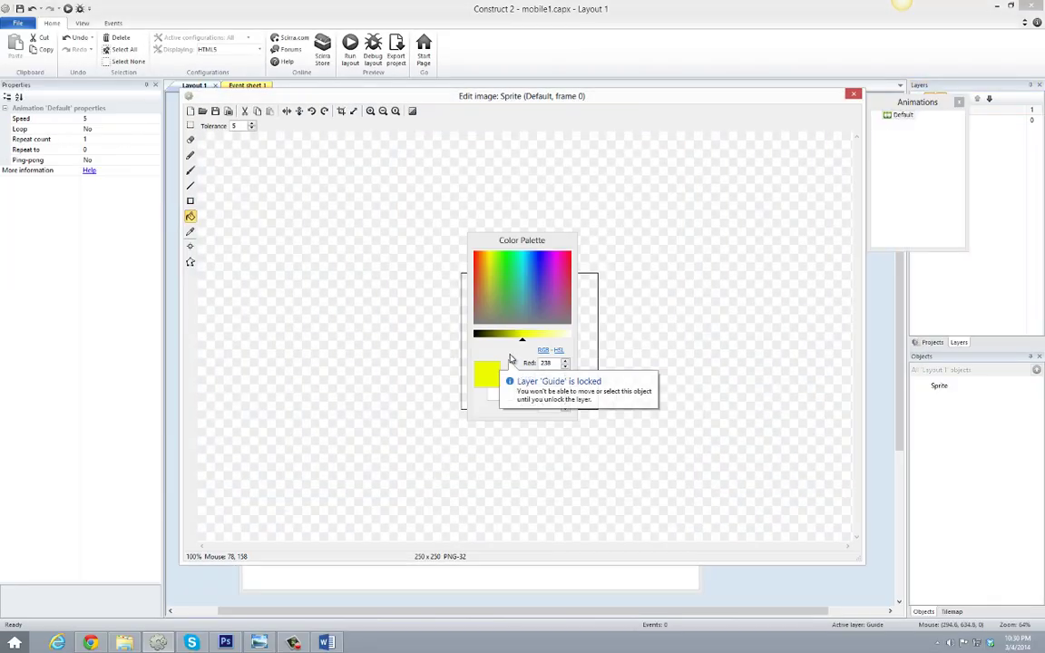
left_click_drag(536, 245, 232, 332)
left_click(501, 367)
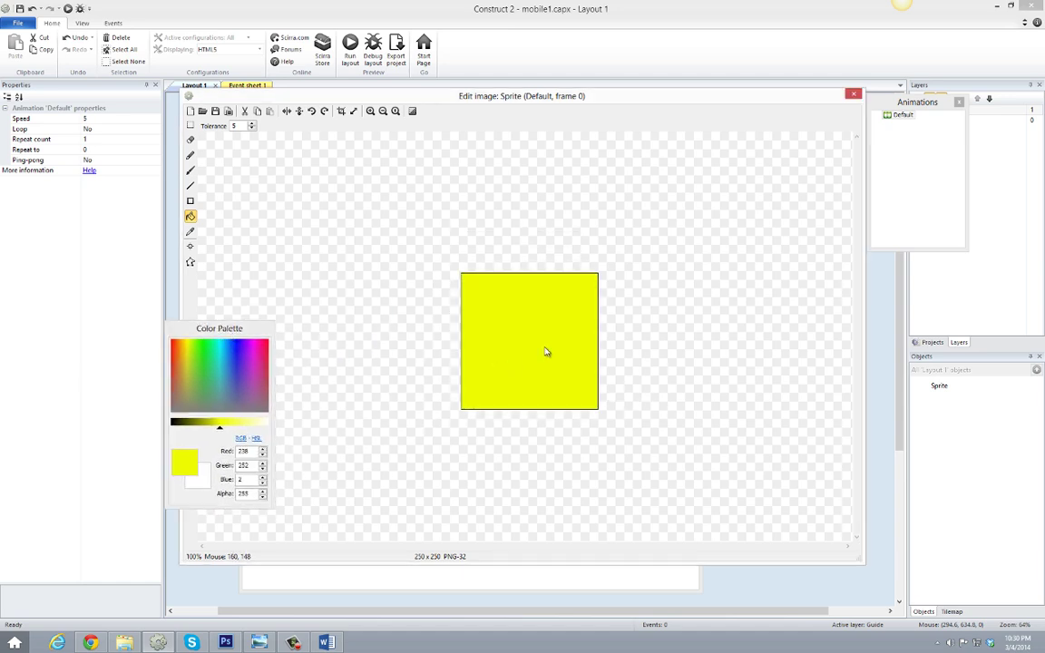
left_click(854, 95)
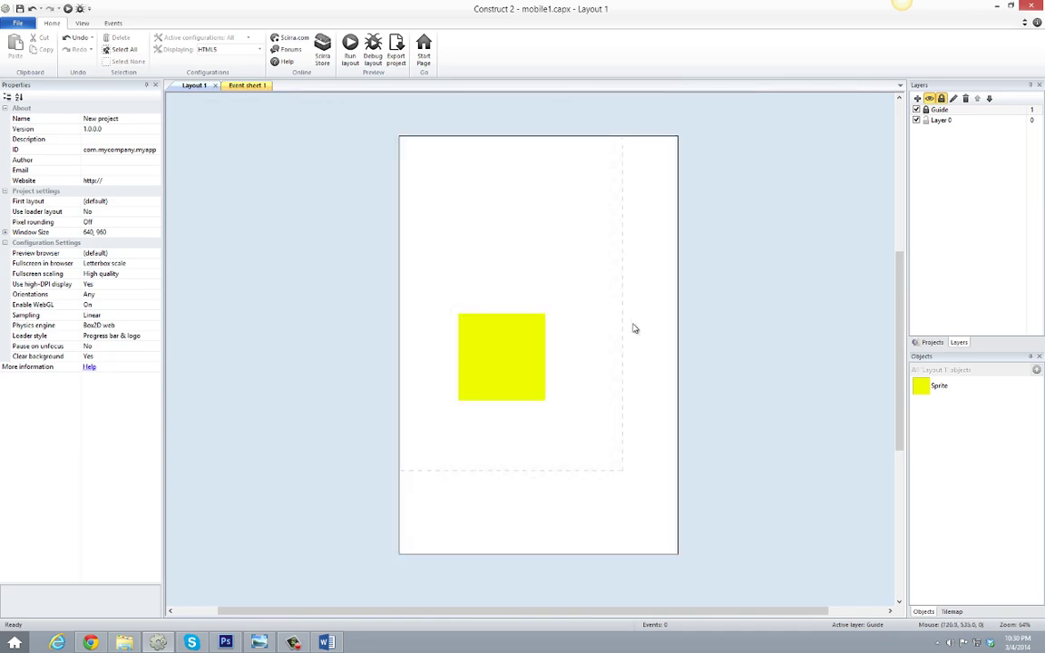
left_click(922, 386)
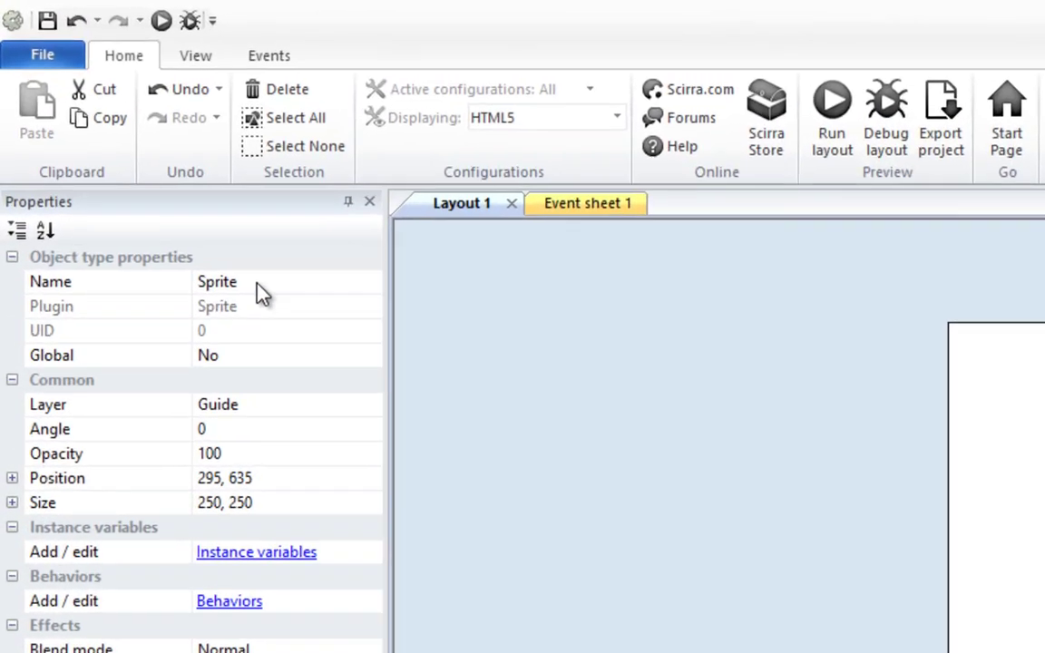
left_click(353, 281)
Name the sprite windowGuide and position it at 400, 600
type("windowGuide")
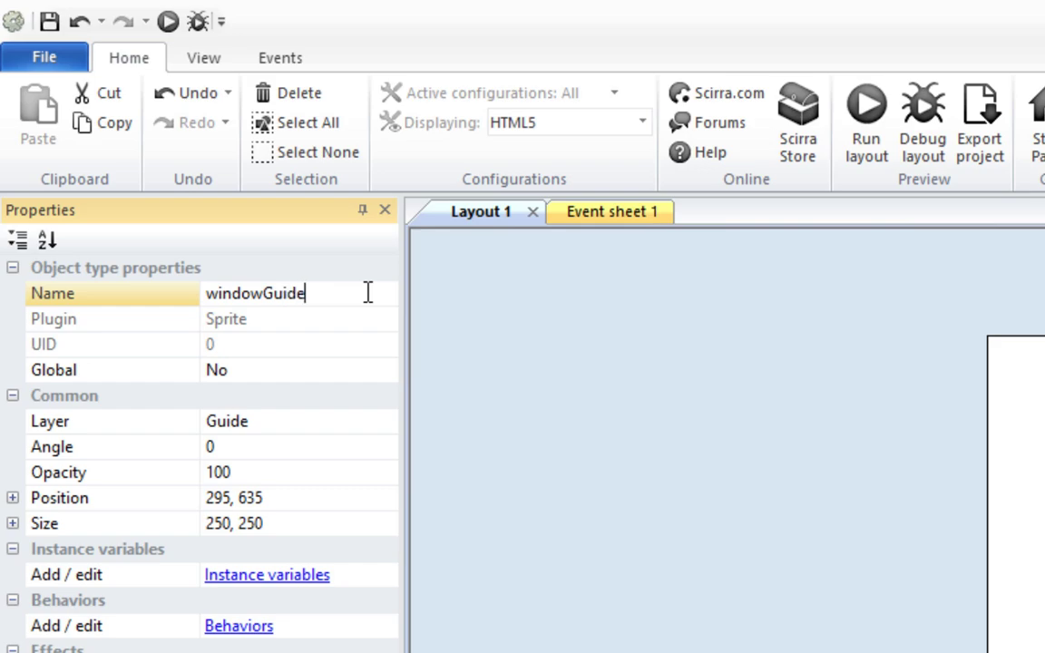
key("Return")
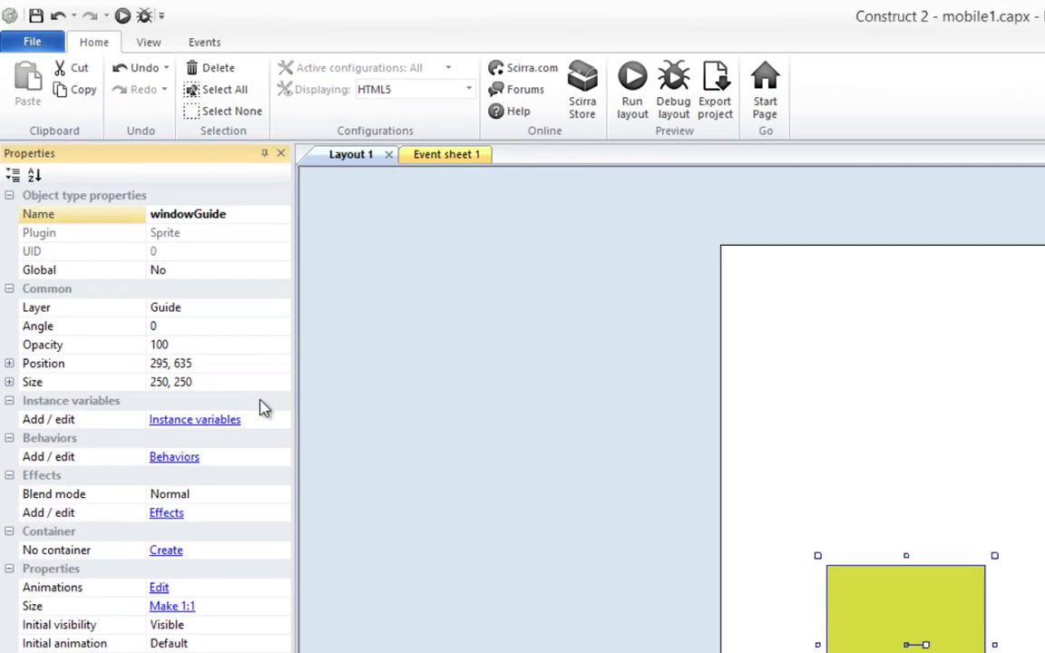
left_click(187, 270)
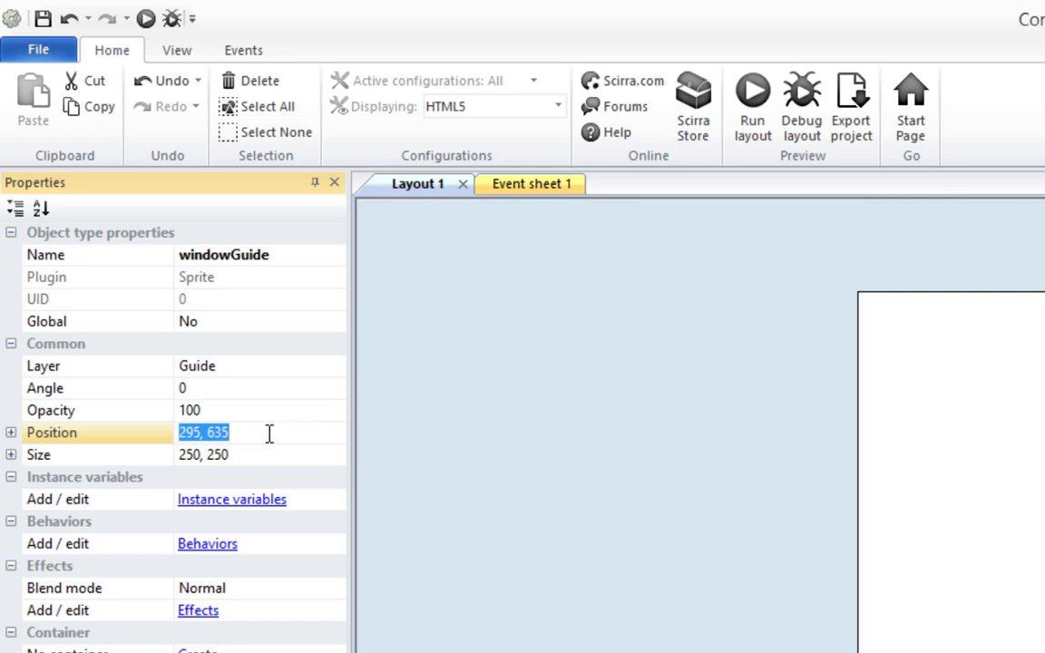
type("400,600")
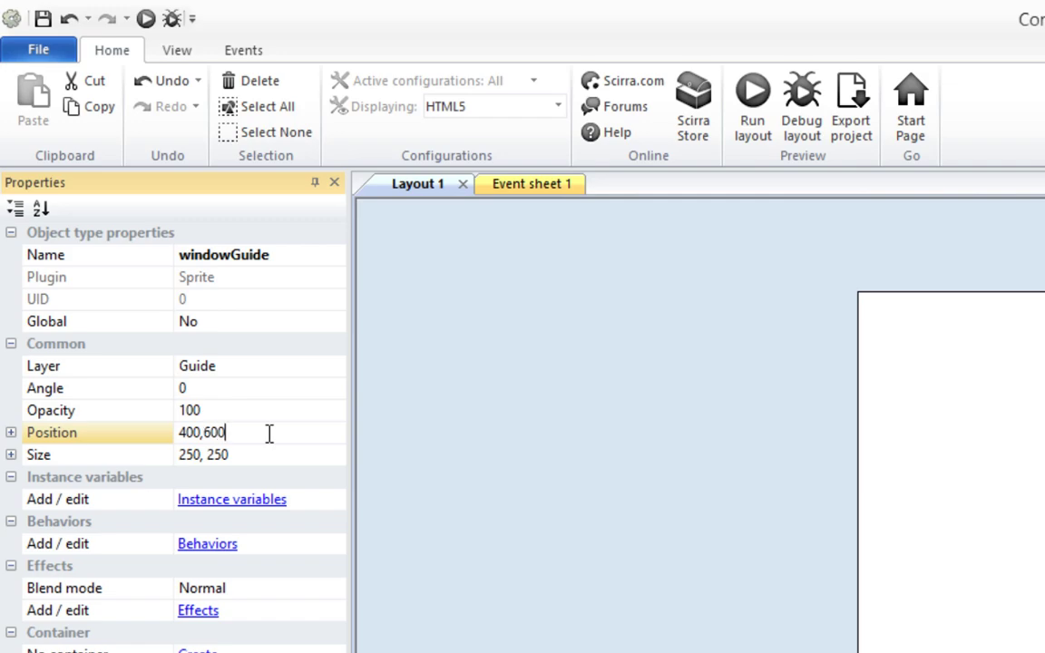
key("Return")
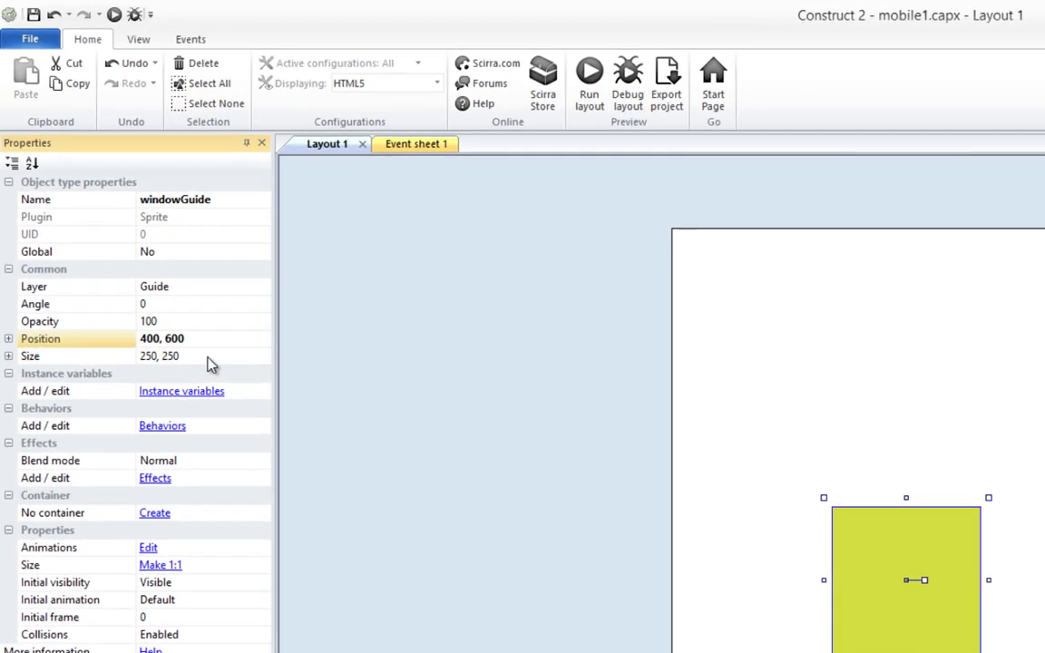
Resize windowGuide to 640, 960 and set its opacity to 25
left_click(186, 357)
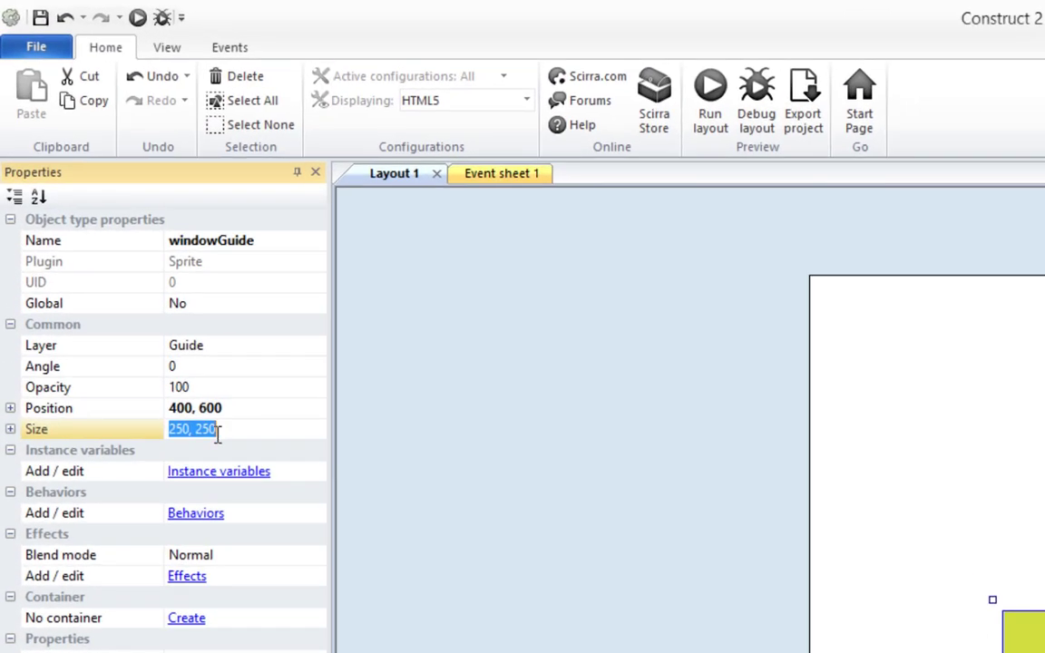
type("640, 960")
key("Return")
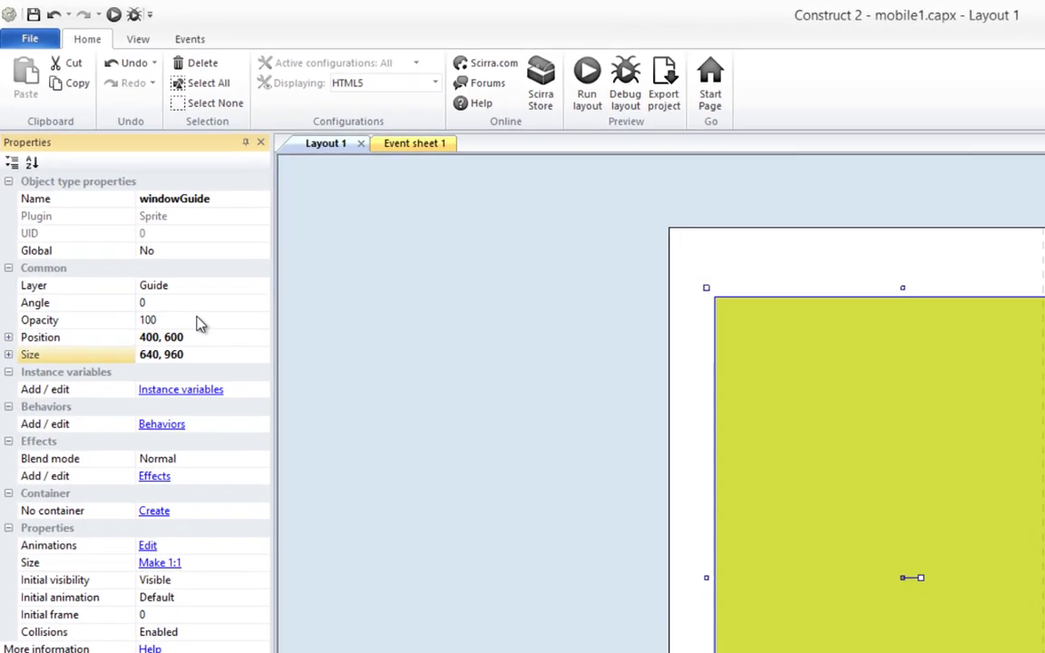
left_click(163, 266)
type("25")
key("Return")
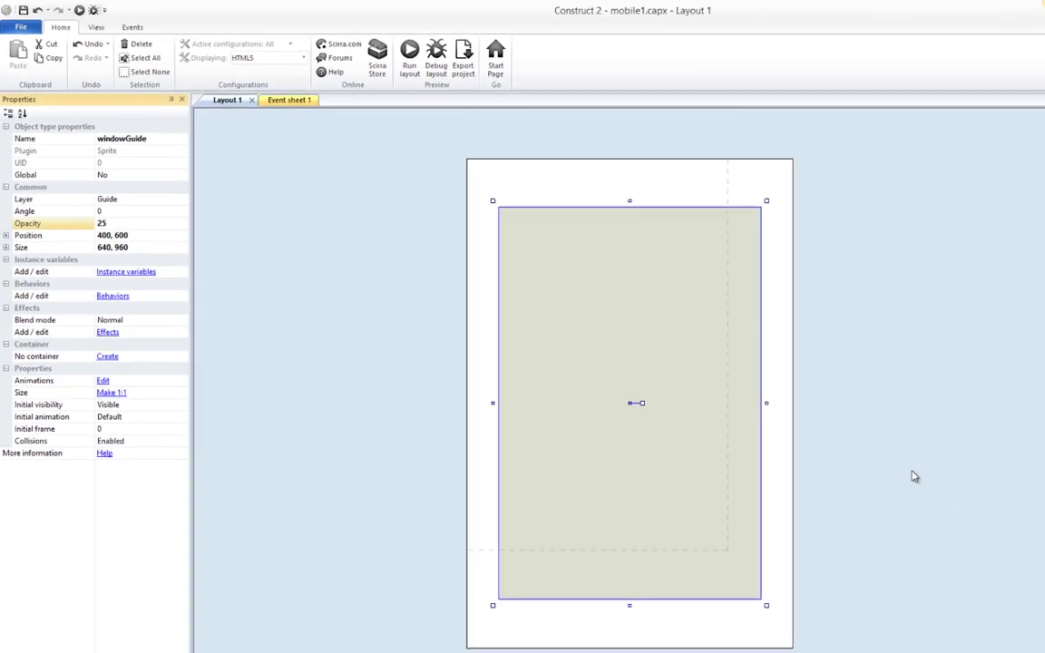
left_click(914, 476)
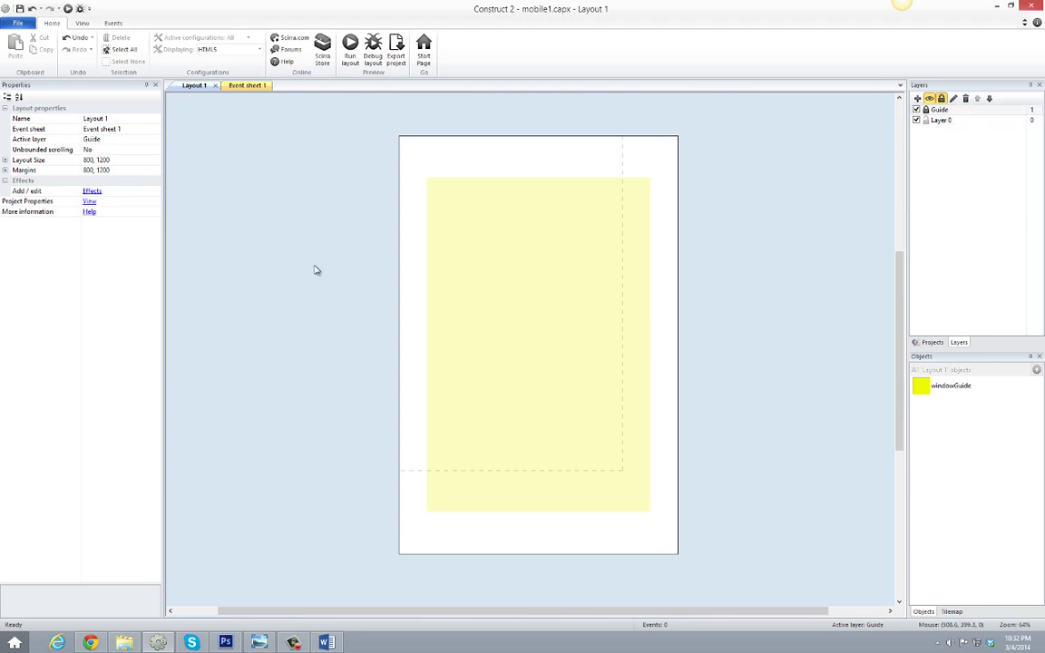
Show the Mobile2.capx project's properties
left_click(88, 203)
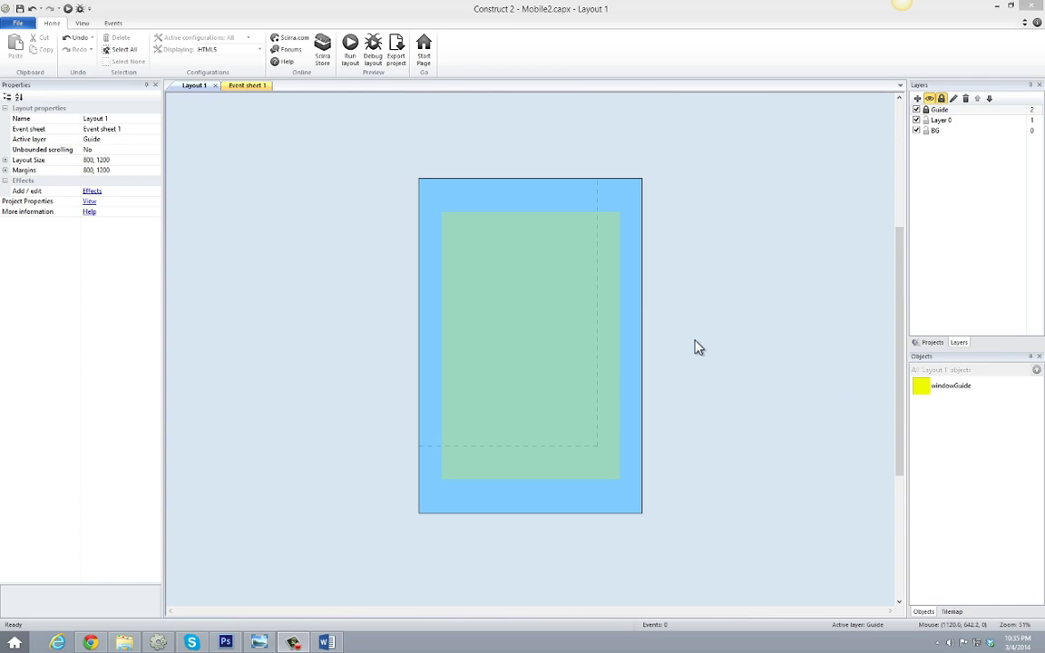
Preview the layout in Chrome, then return to Construct 2's Event sheet 1
left_click(67, 8)
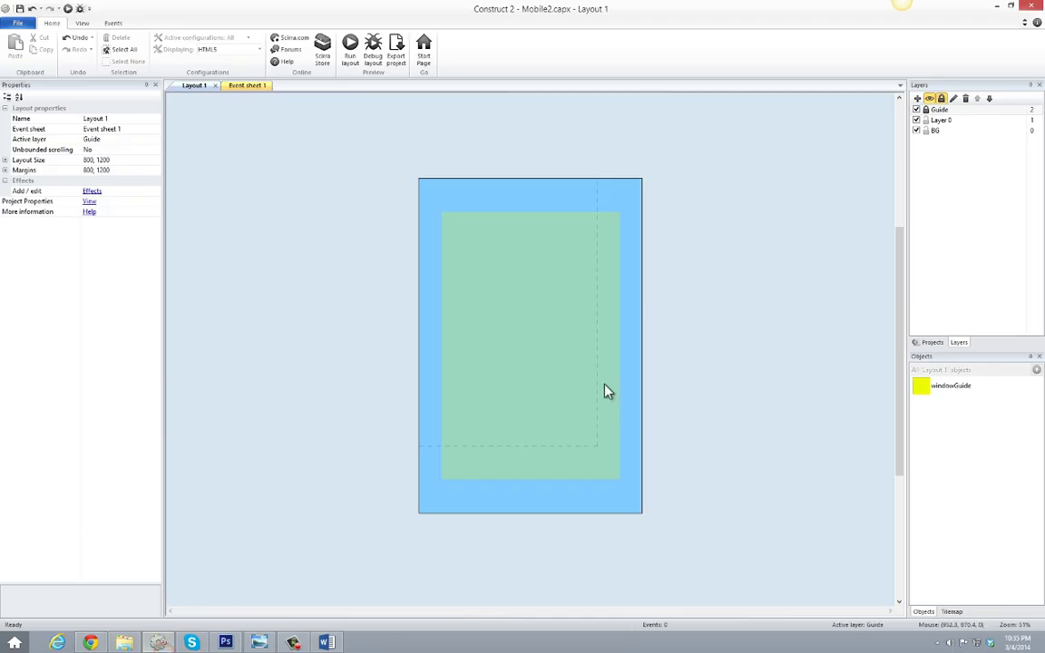
left_click(257, 86)
Add a System 'On start of layout' event
left_click(208, 107)
double_click(293, 168)
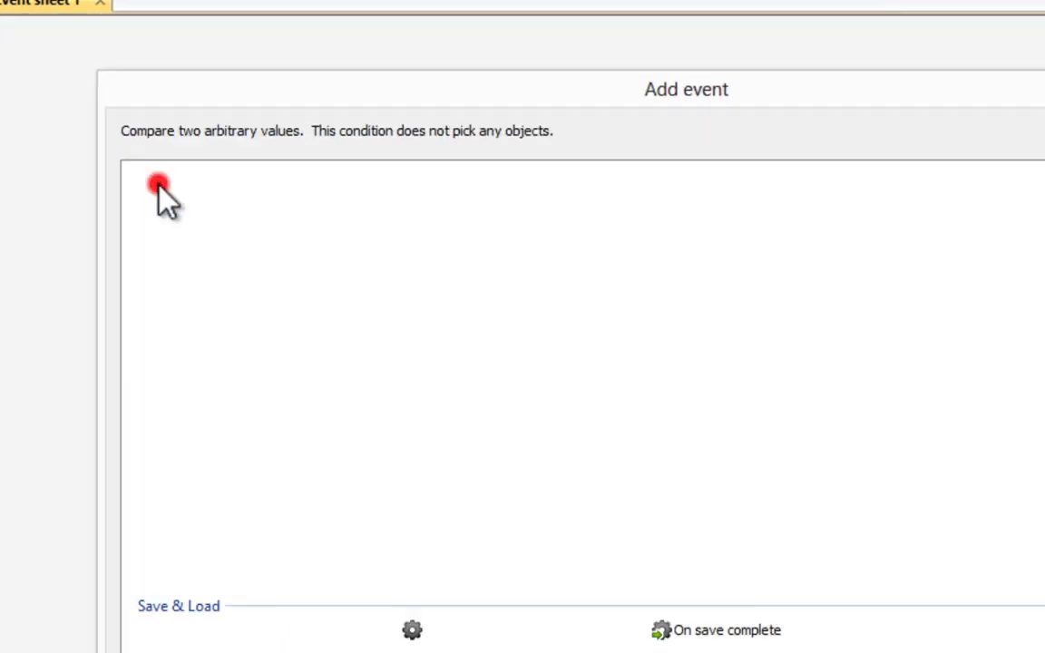
type("st")
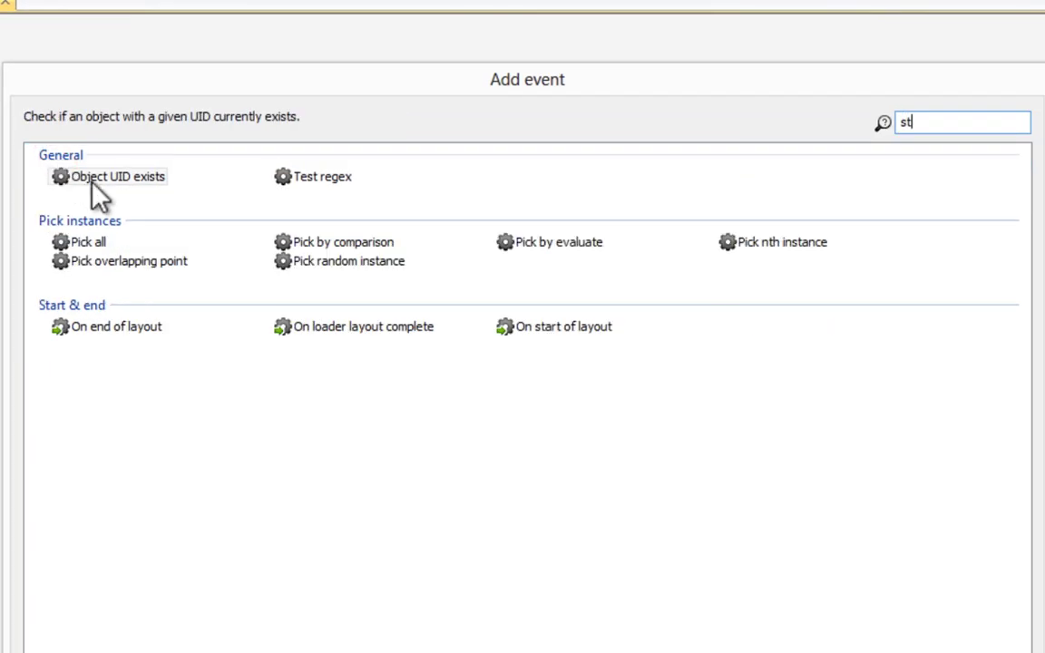
double_click(504, 332)
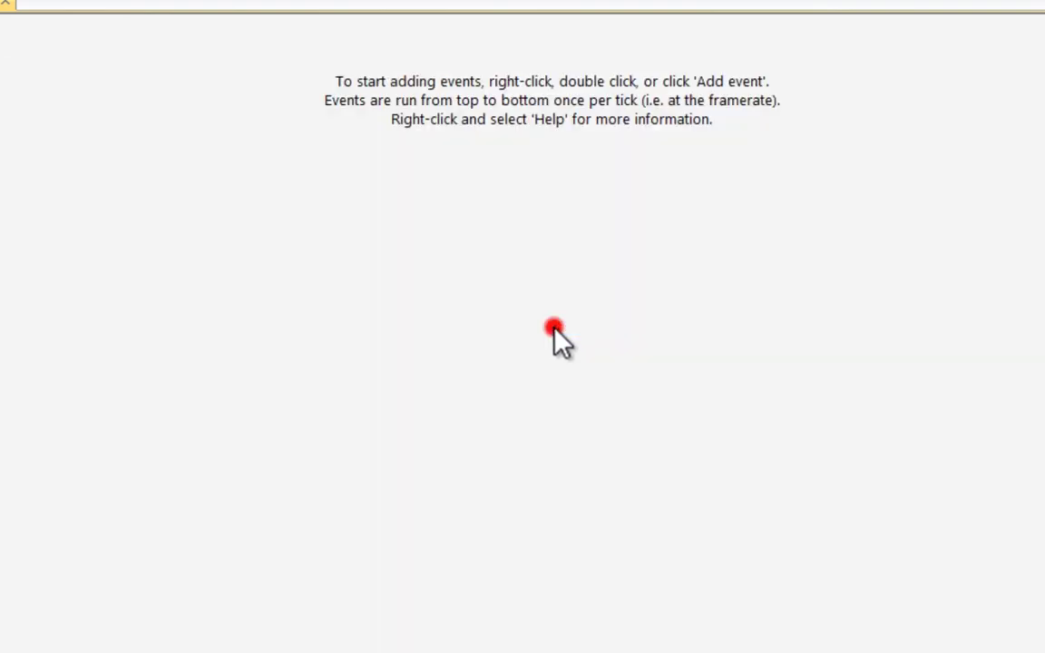
Give the event a System 'Scroll to X' action with value 400
left_click(230, 53)
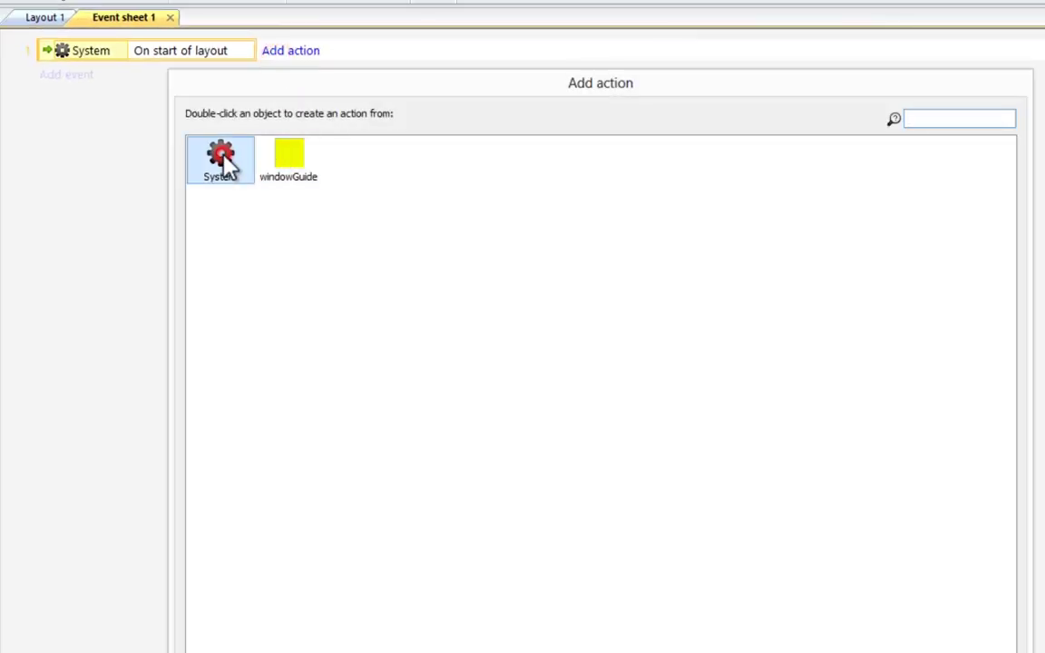
double_click(172, 164)
type("se")
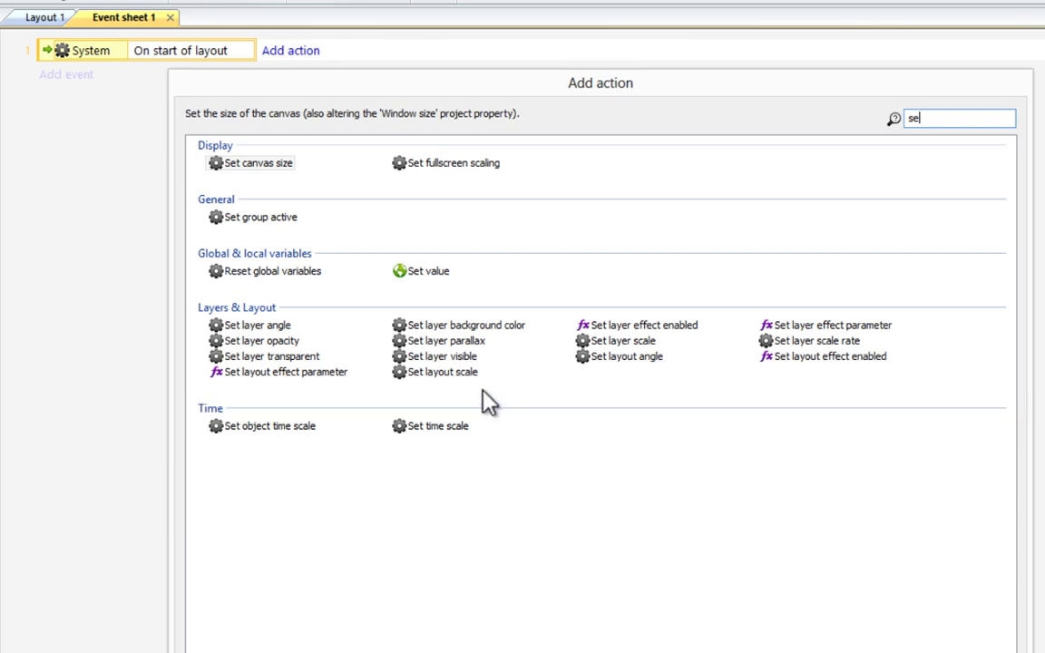
key("BackSpace")
type("c")
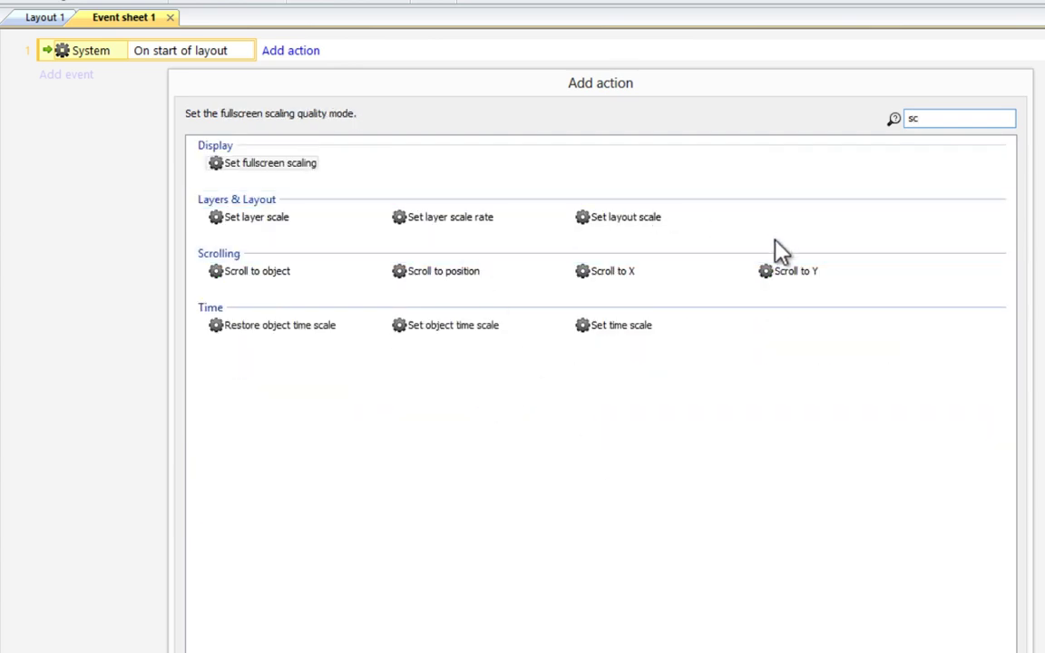
double_click(631, 274)
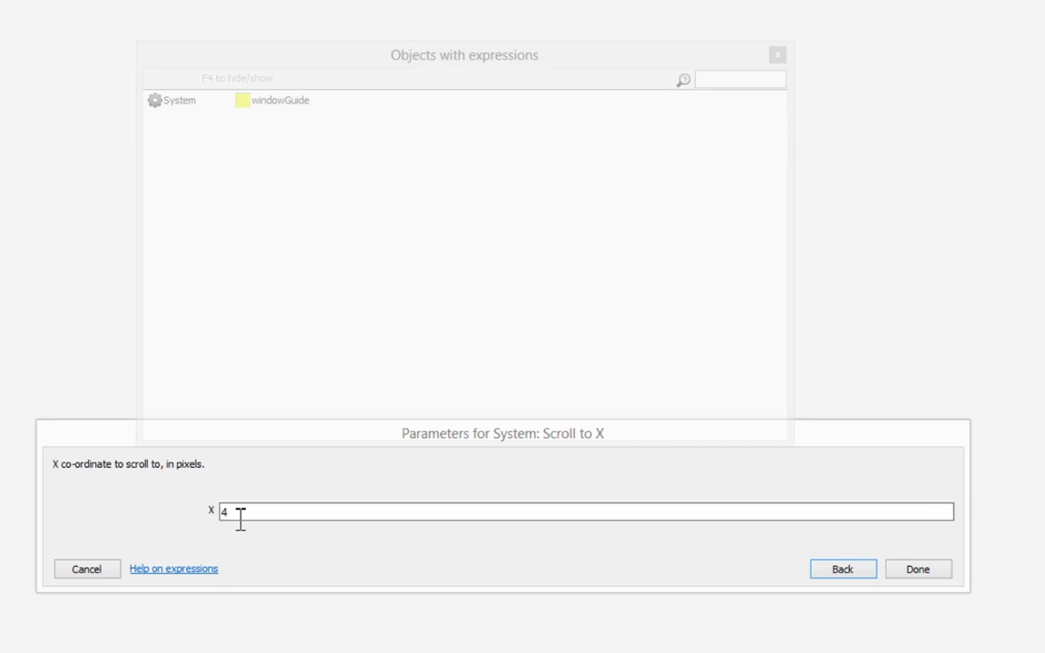
type("400")
key("Return")
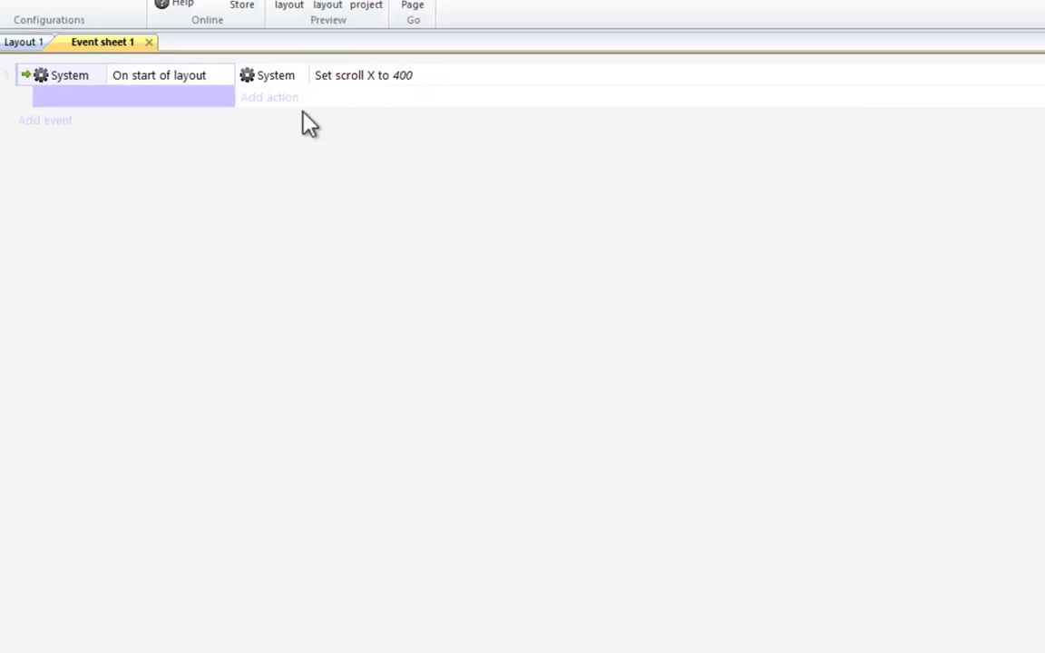
Add a second System action to the start-of-layout event, searching 'se' for Scroll to Y
left_click(304, 102)
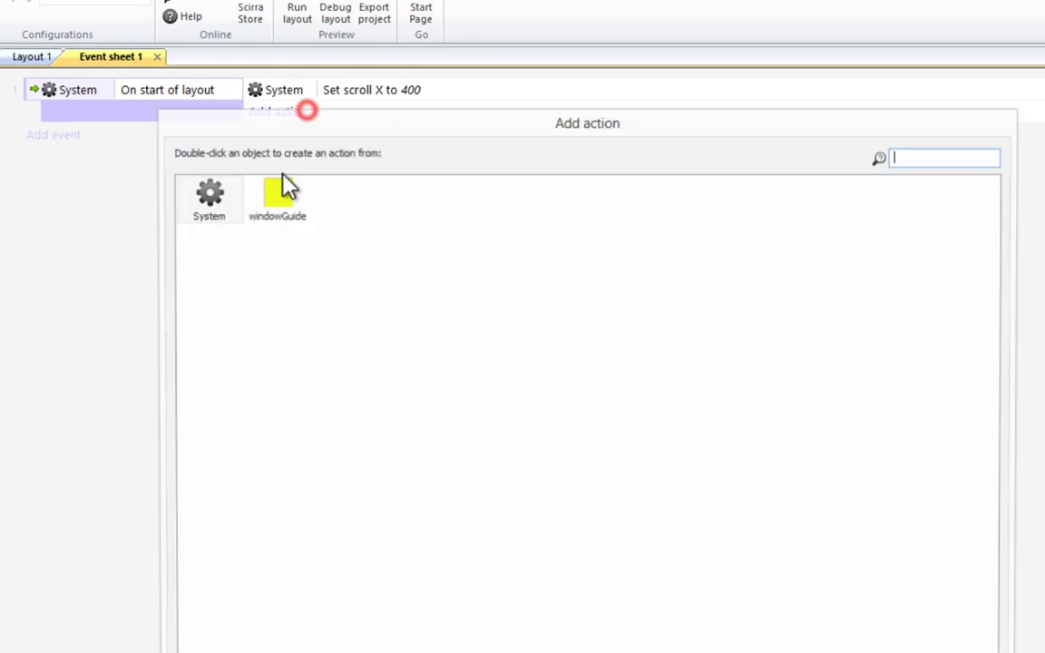
double_click(209, 195)
type("se")
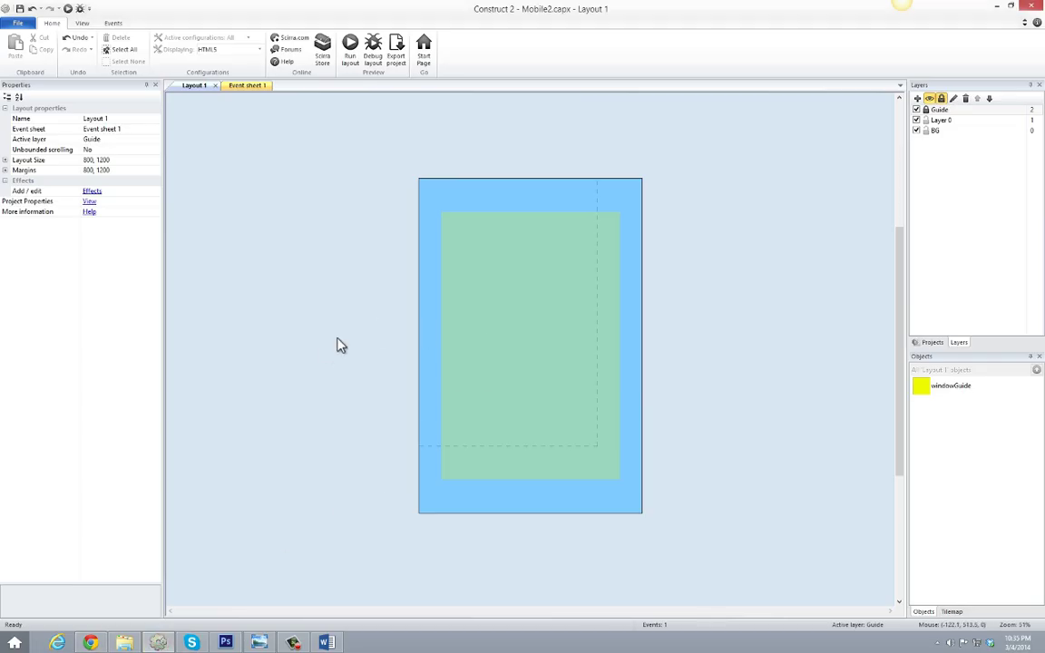
Set windowGuide's Initial visibility to Invisible
left_click(969, 390)
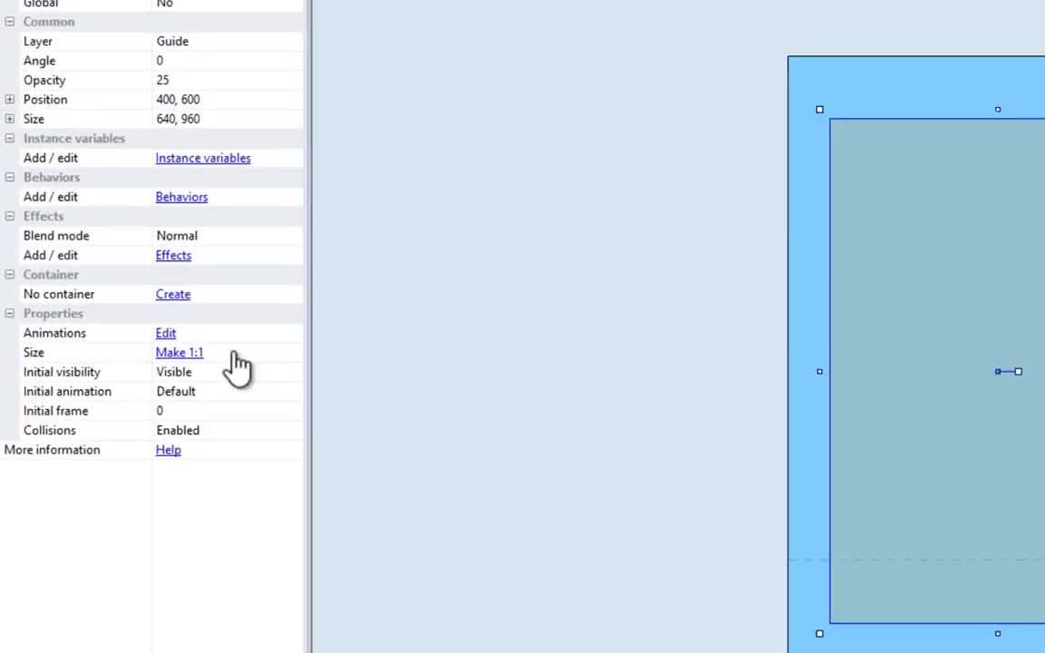
left_click(289, 372)
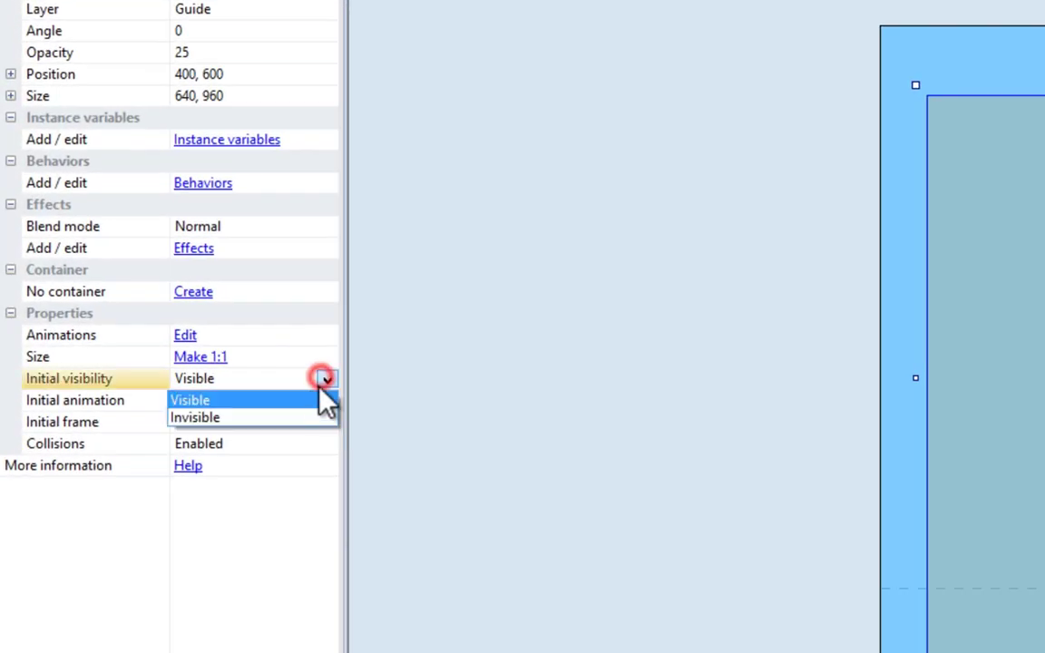
left_click(260, 402)
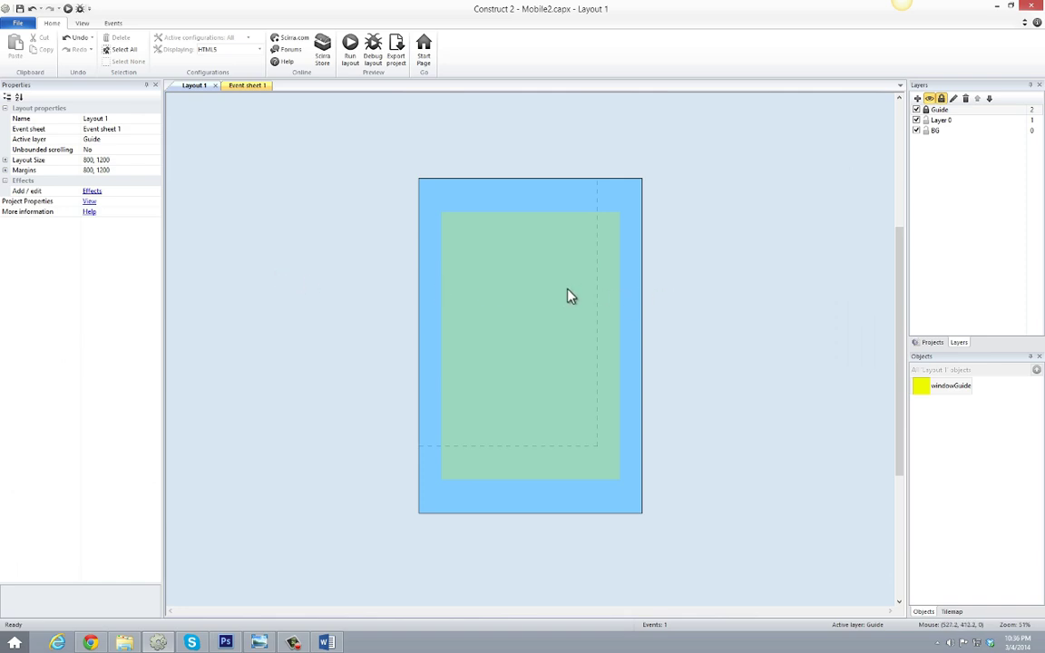
left_click(246, 85)
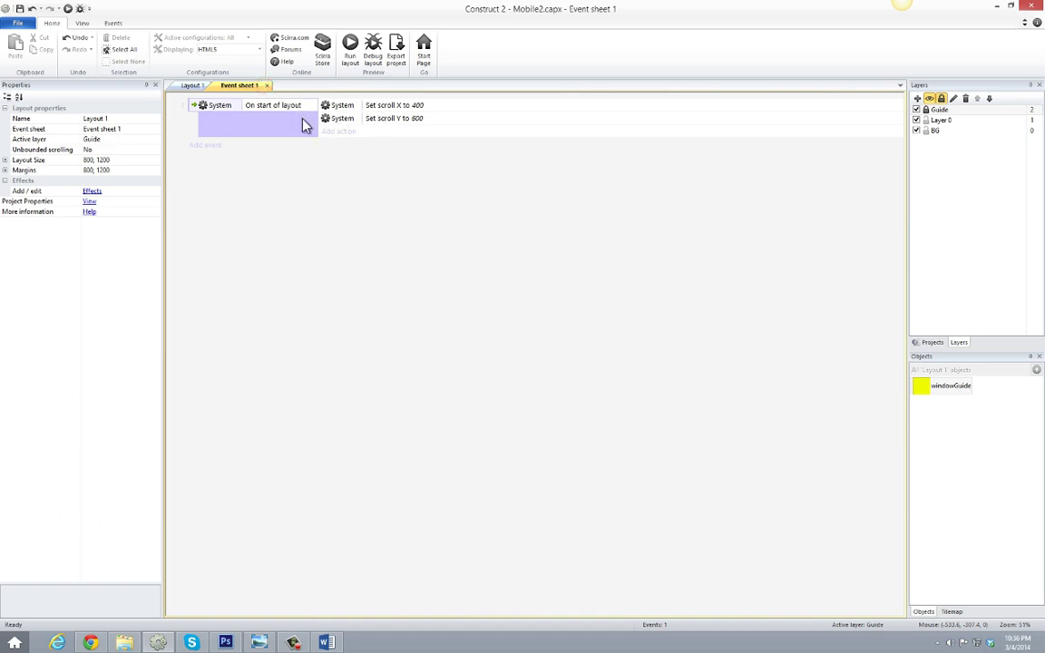
left_click(188, 86)
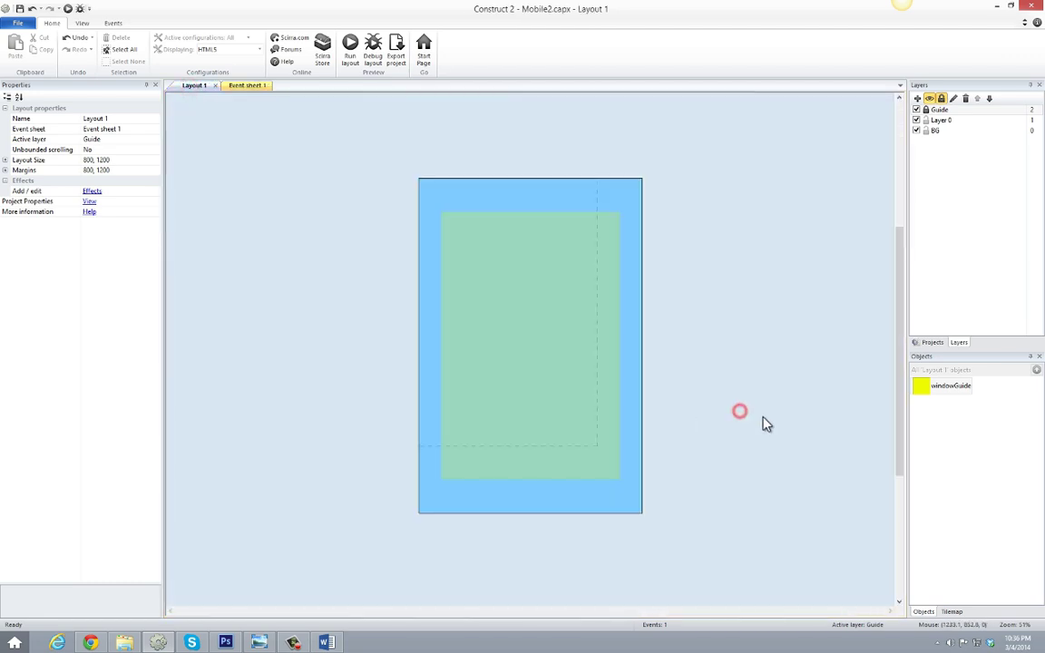